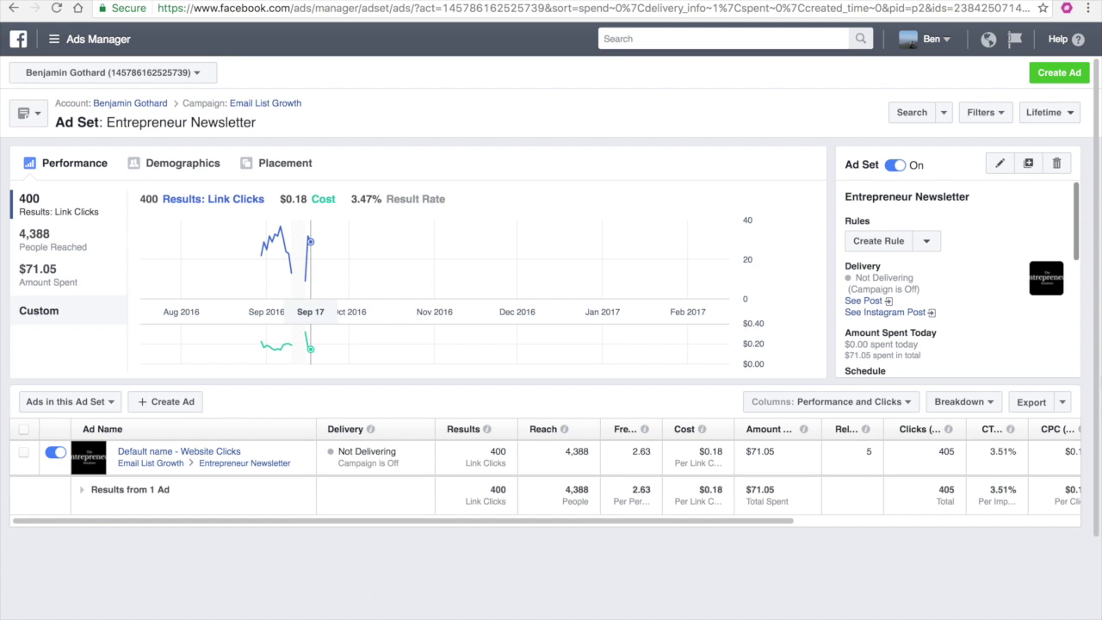
- Start creating a similar ad from the existing Default name - Website Clicks ad
left_click(304, 452)
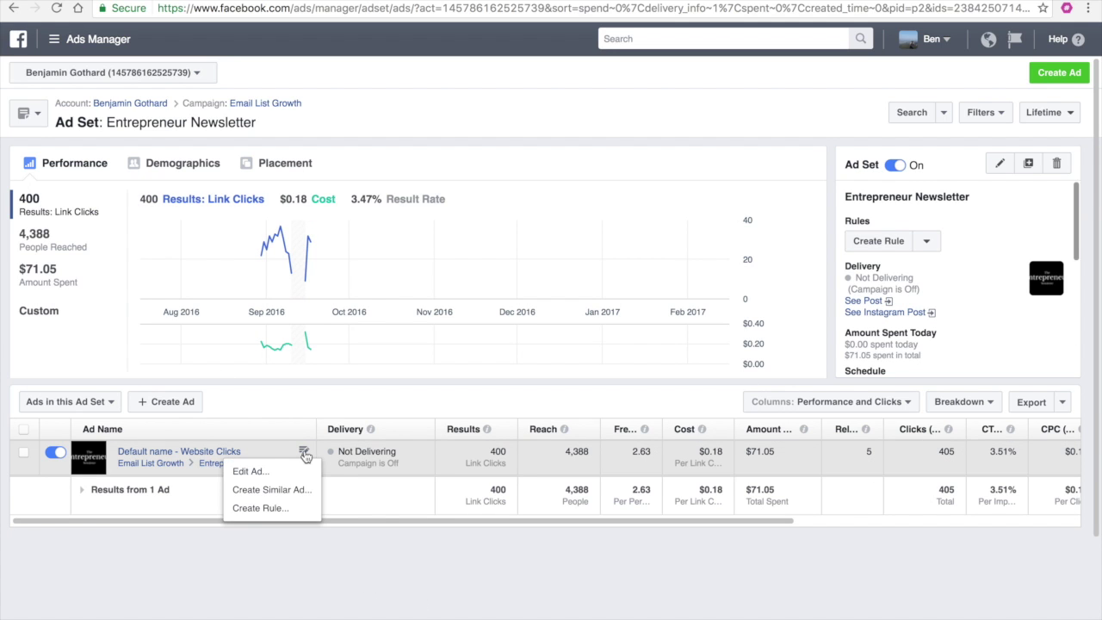
left_click(393, 545)
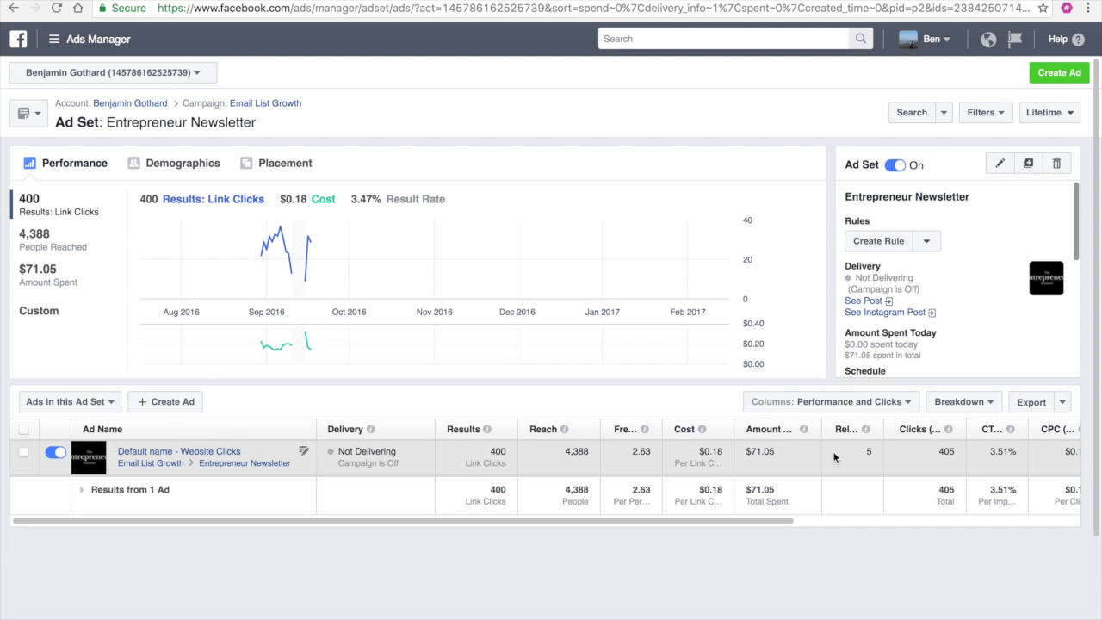
left_click(303, 452)
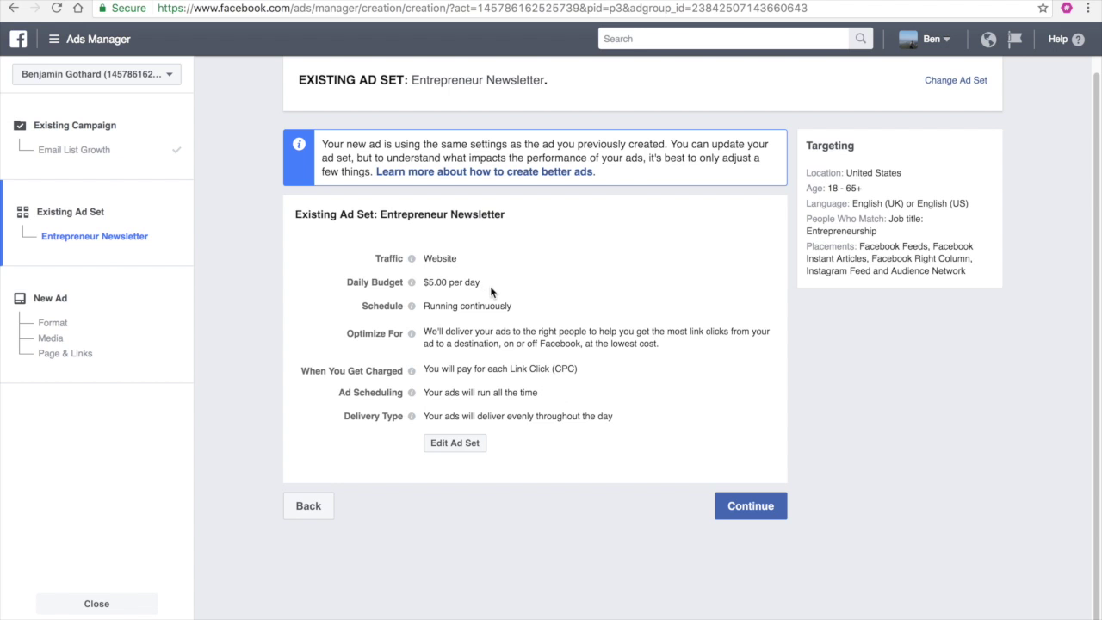
- Edit the existing Entrepreneur Newsletter ad set's daily budget to $10.00 and save the change
left_click(465, 444)
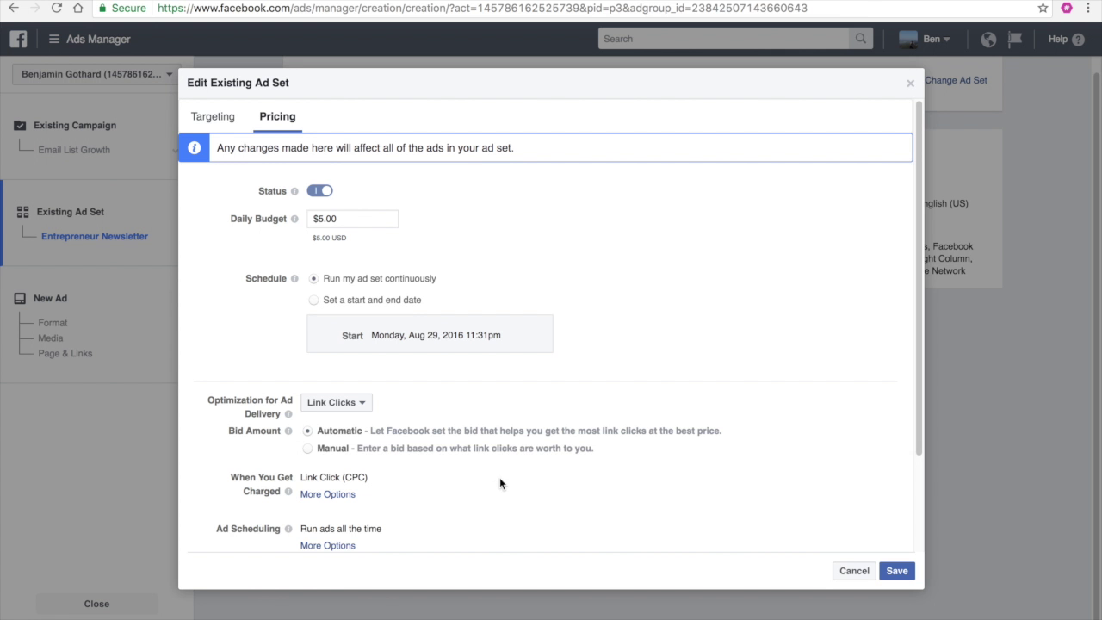
scroll(532, 317, "down", 1)
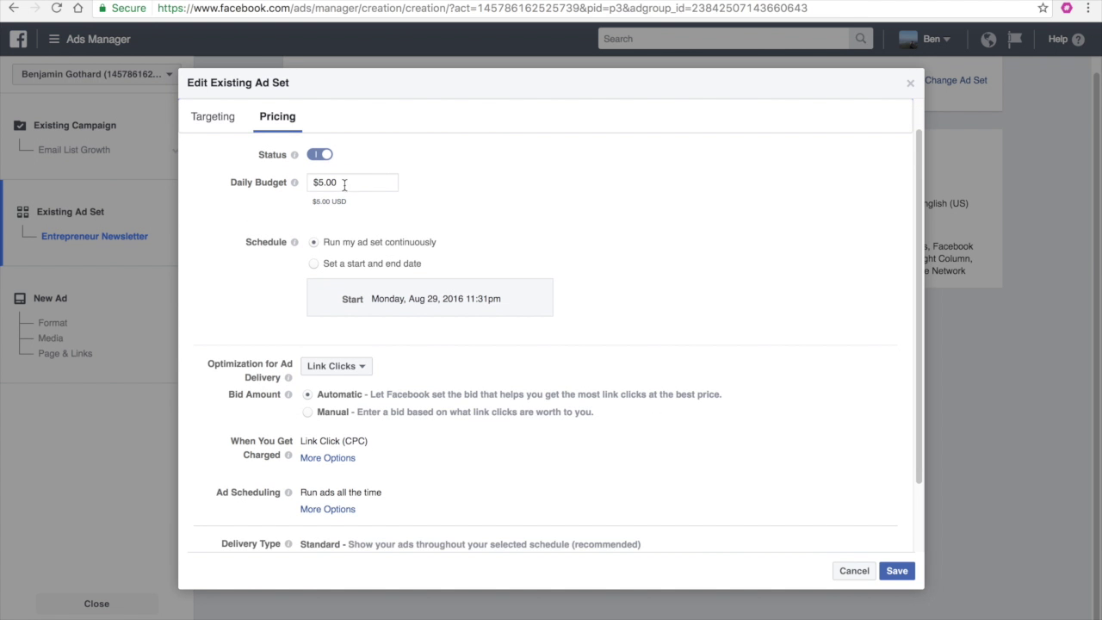
left_click(322, 182)
key("BackSpace")
type("10")
scroll(693, 394, "down", 2)
left_click(896, 571)
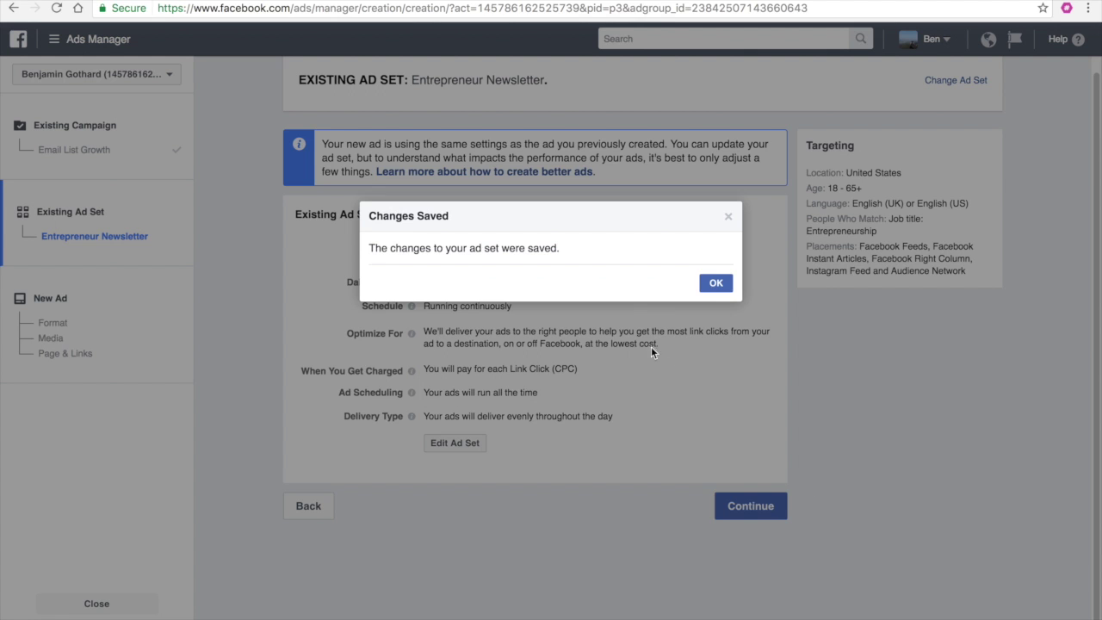
left_click(706, 281)
mouse_move(412, 333)
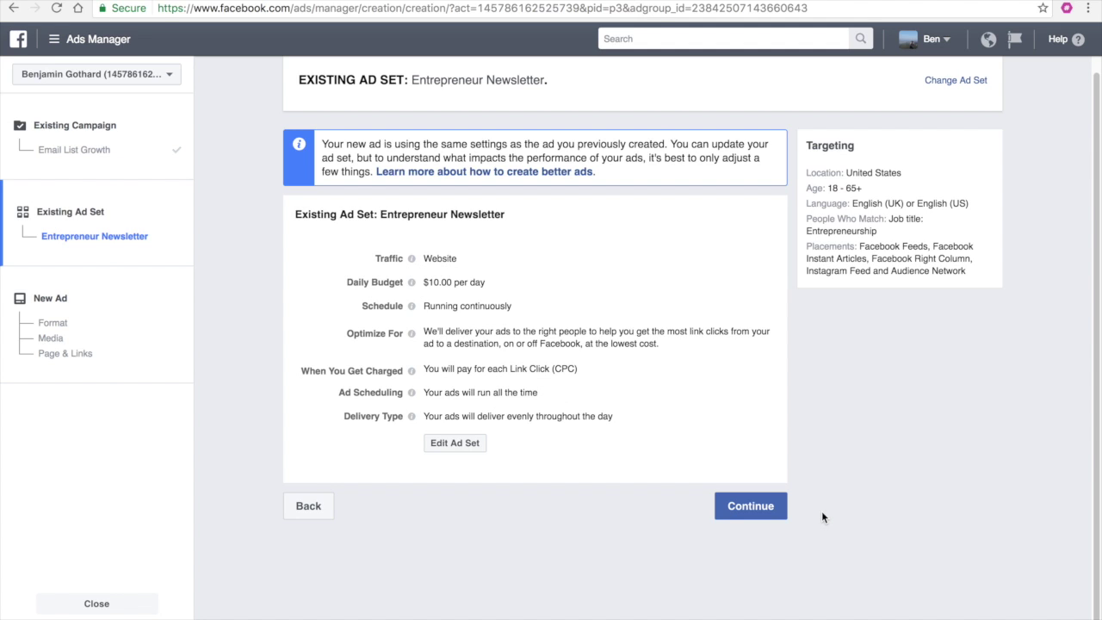
- Leave ad creation with the changes saved and go to the Audiences page
left_click(72, 45)
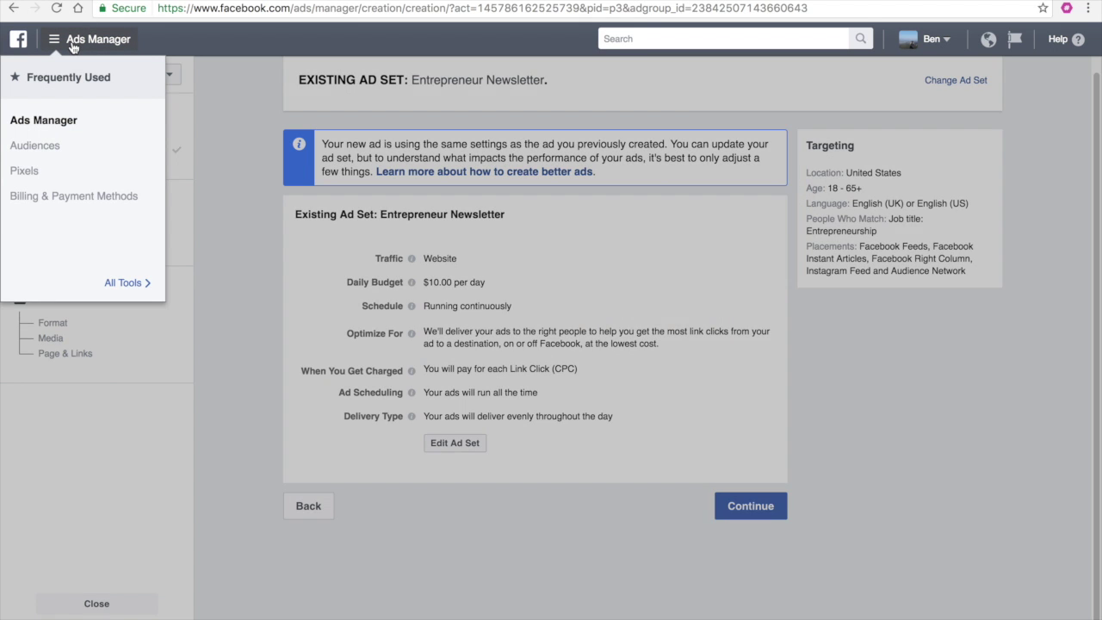
left_click(45, 145)
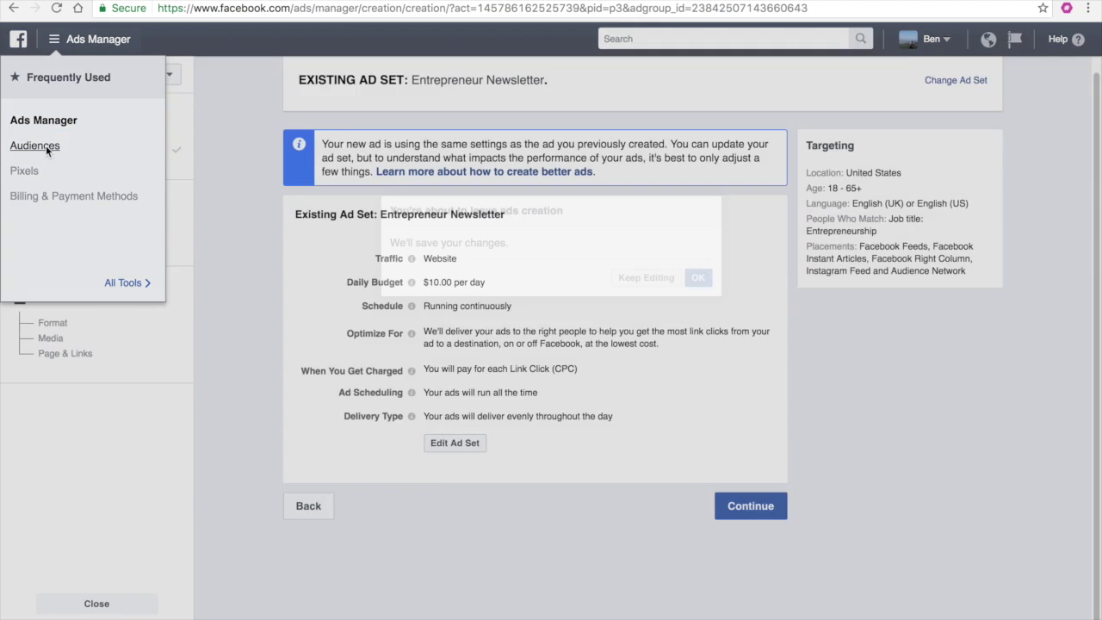
left_click(696, 276)
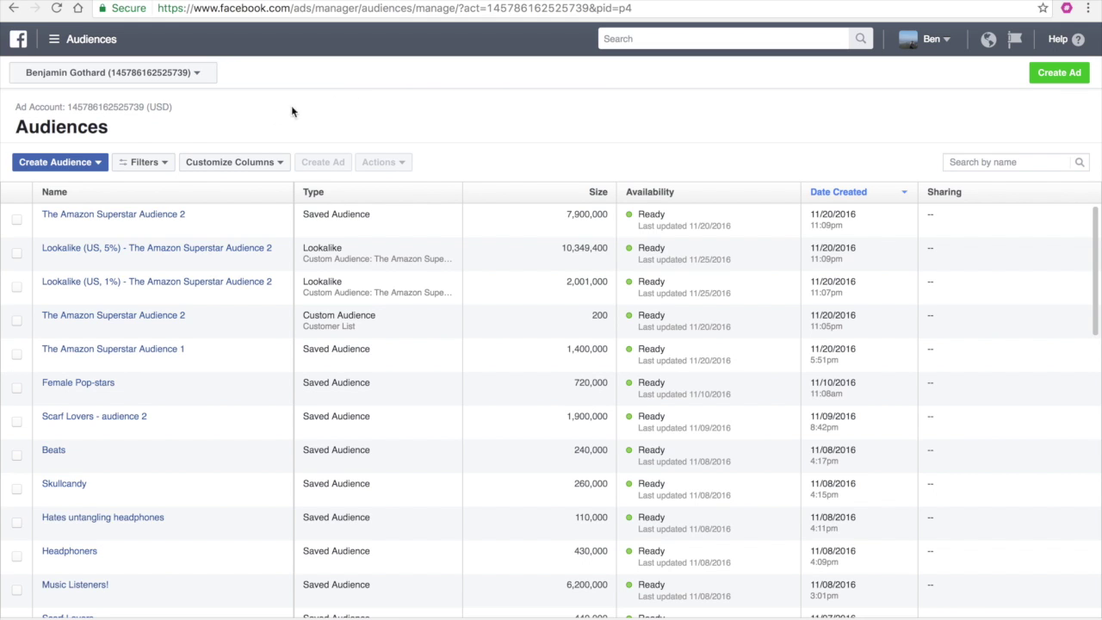
- Select the Scarf Lovers - audience 2 entry and start creating a lookalike audience
left_click(18, 425)
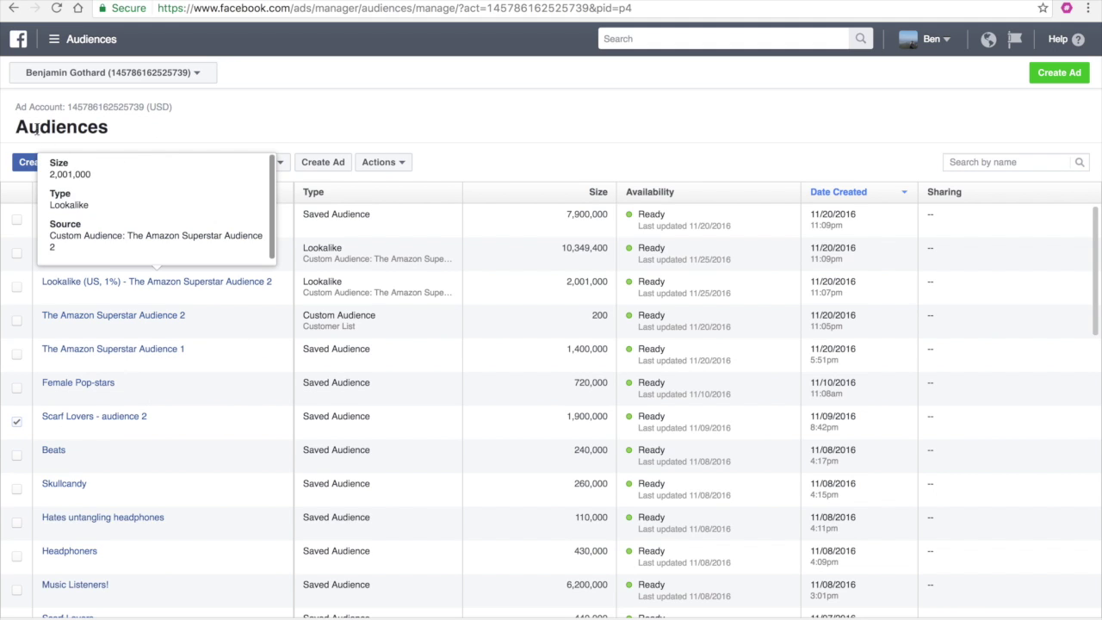
left_click(85, 167)
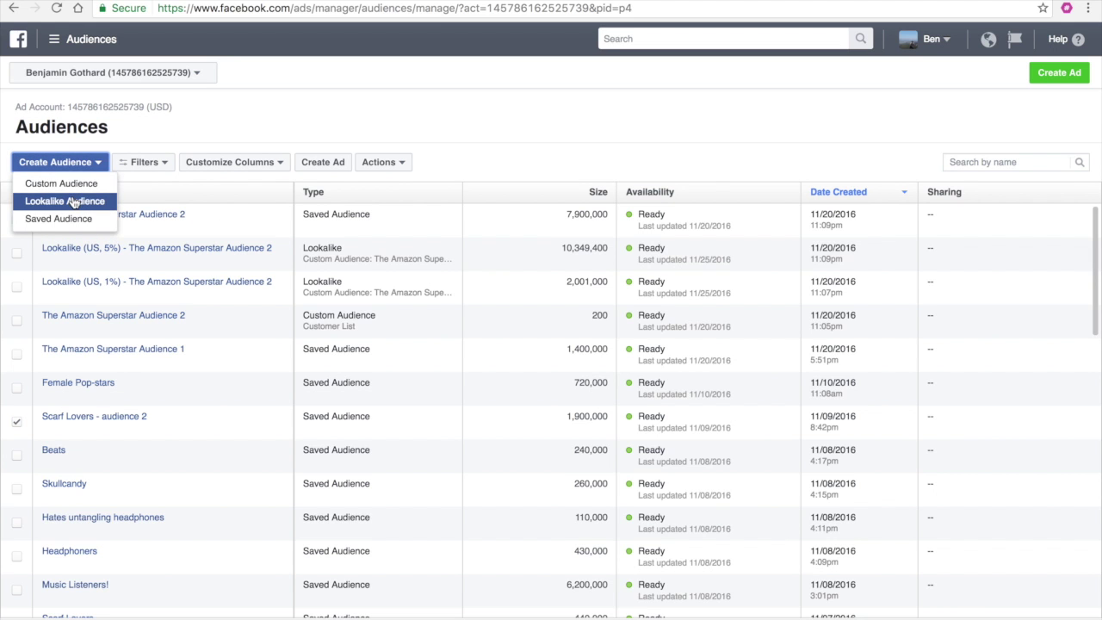
left_click(71, 201)
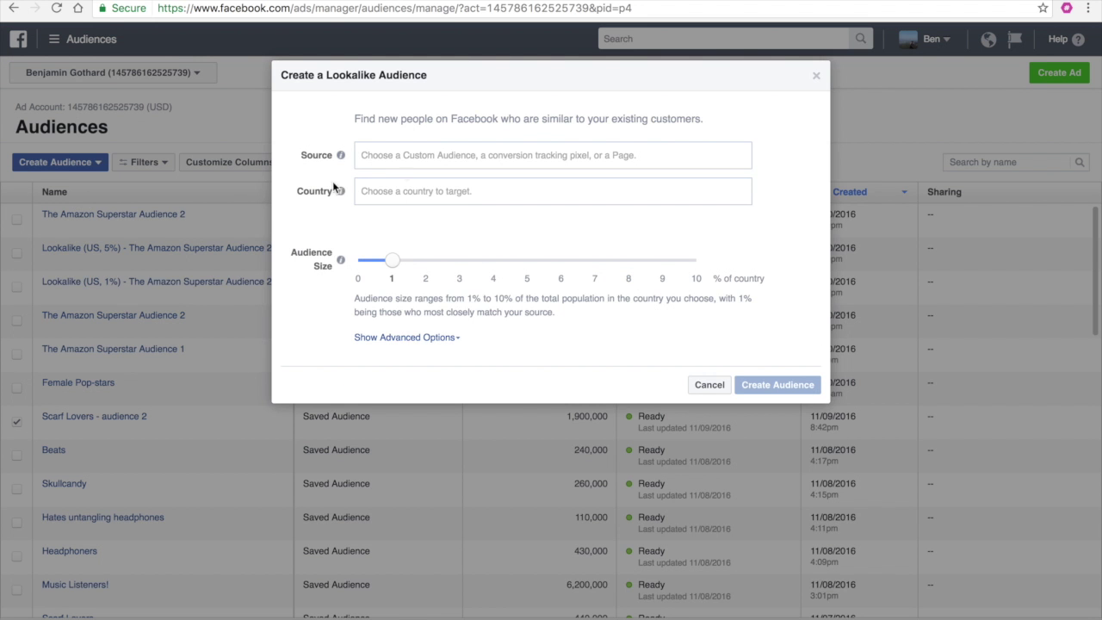
- Browse the available sources and choose the Gothard Enterprises LLC page as the lookalike audience's source
left_click(457, 157)
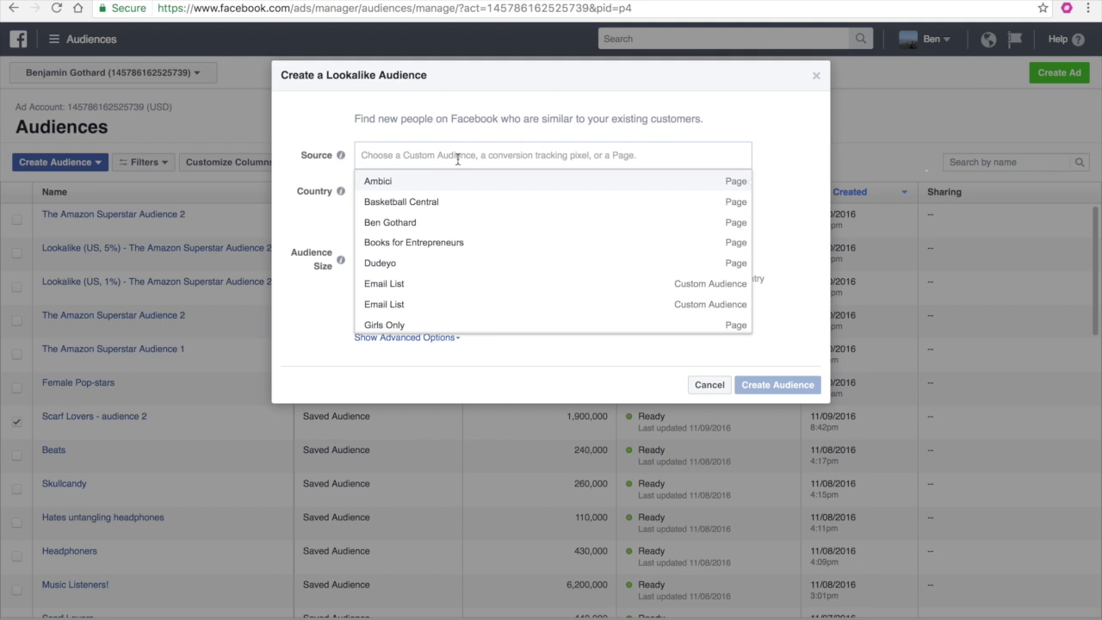
scroll(484, 280, "down", 5)
scroll(487, 284, "up", 8)
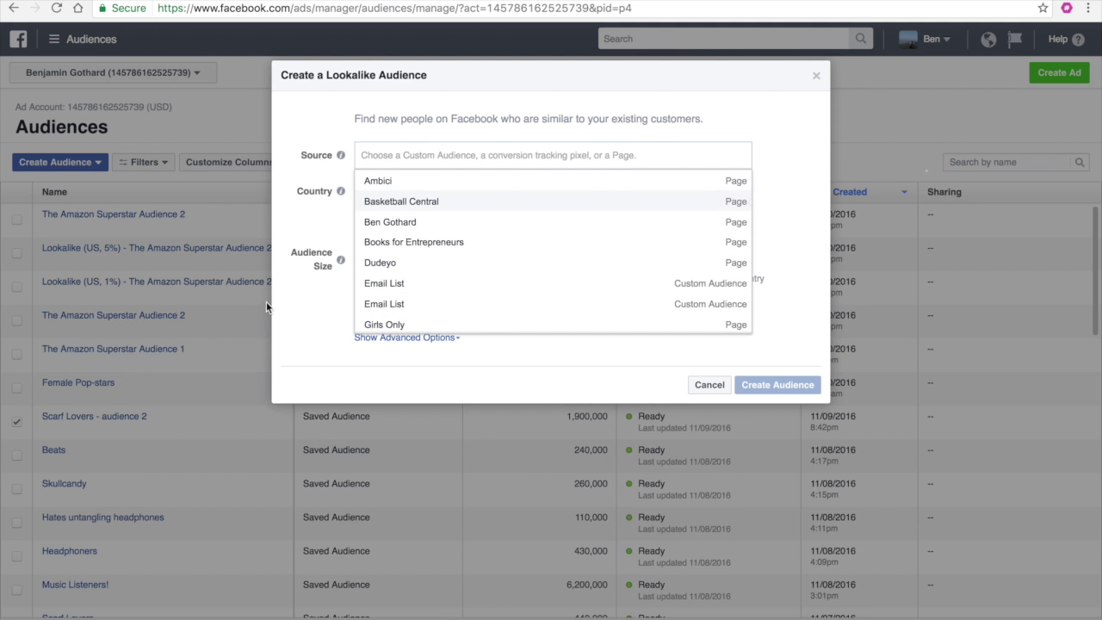
left_click(304, 320)
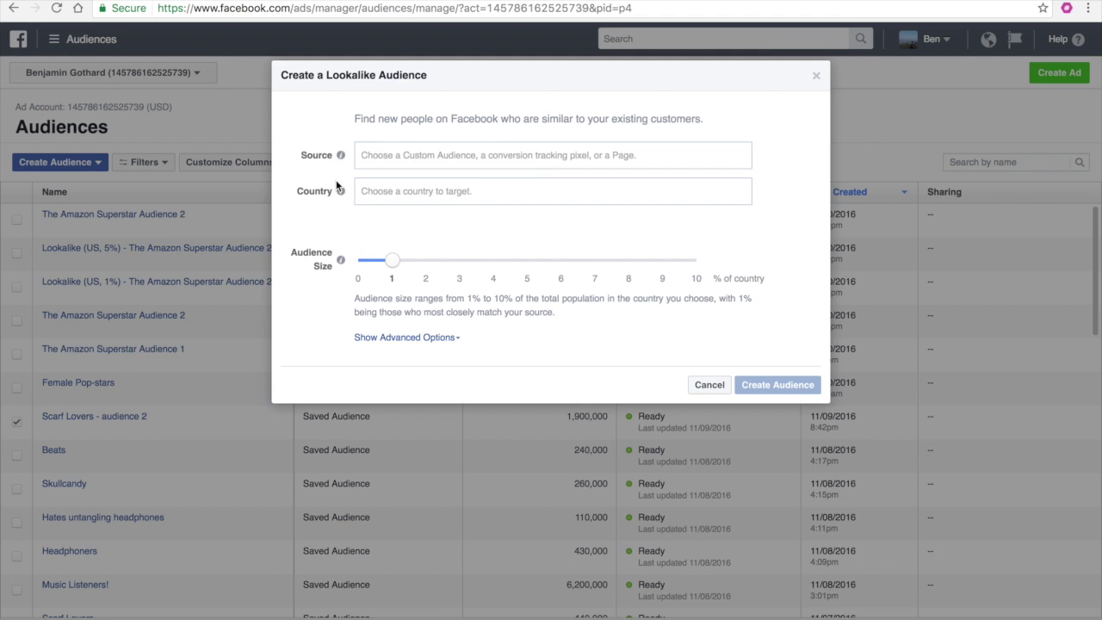
left_click(562, 155)
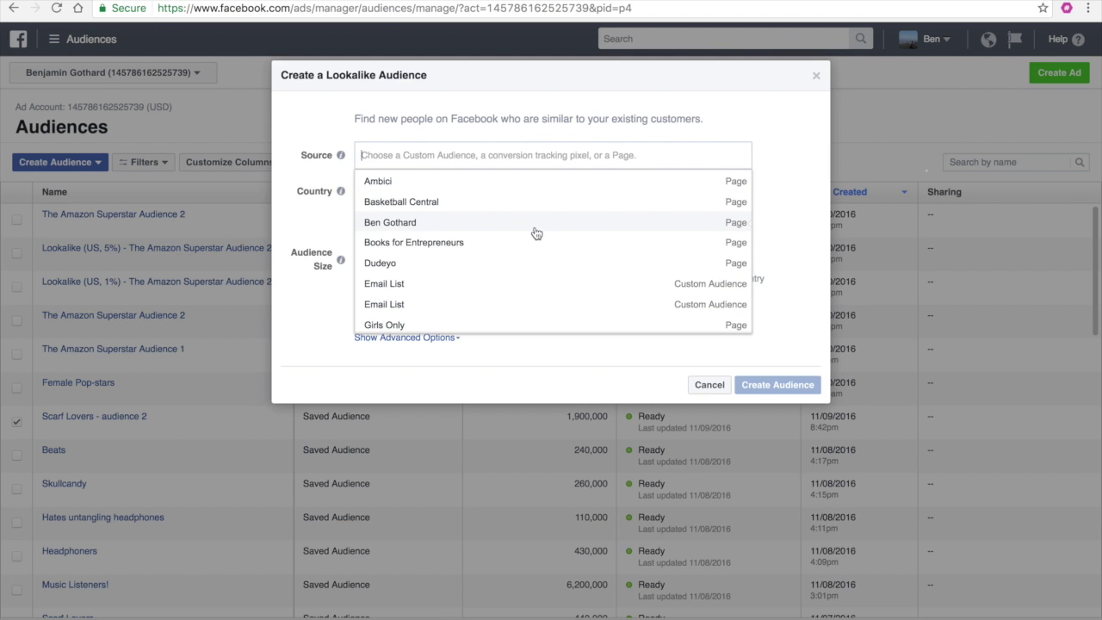
scroll(535, 247, "down", 1)
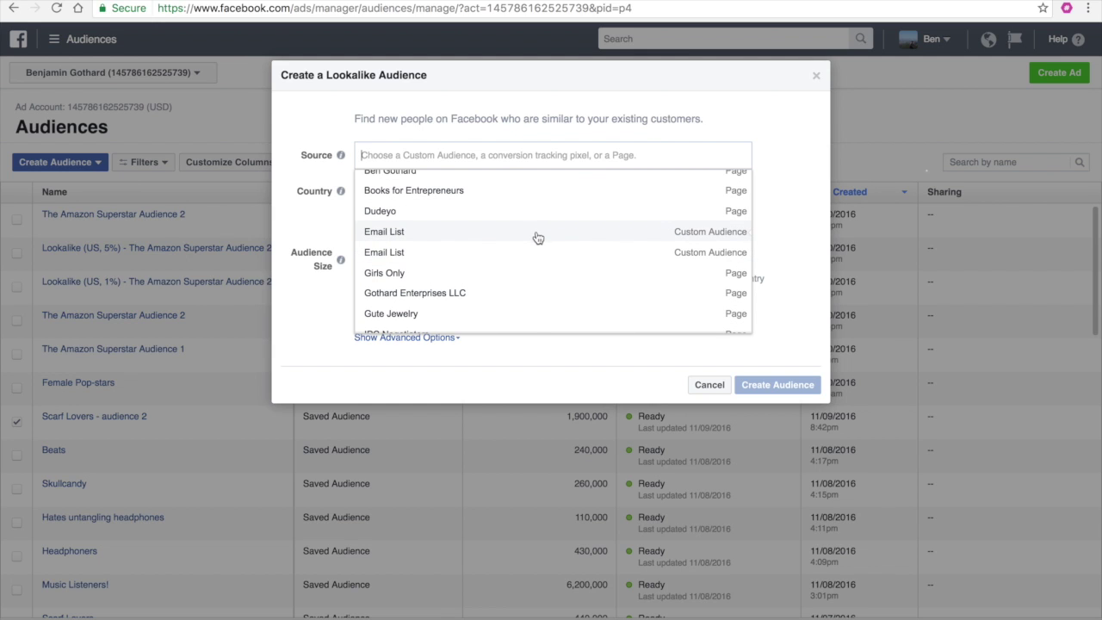
left_click(522, 293)
- Set the lookalike audience's target country to United States (US)
left_click(469, 194)
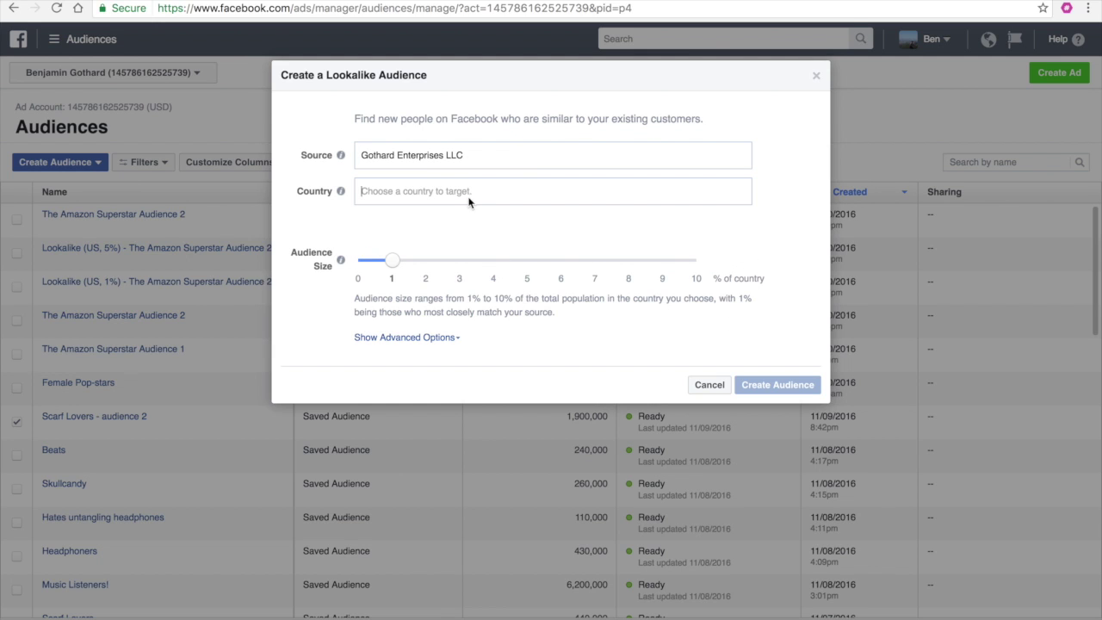
type("united")
left_click(412, 268)
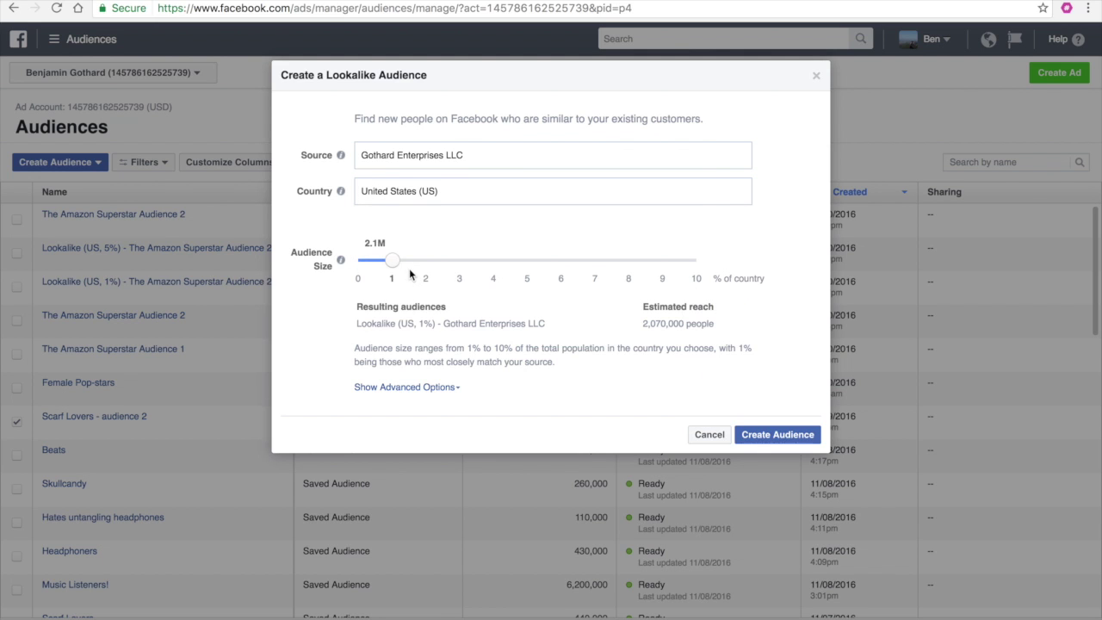
- Show the advanced options and set the number of lookalike audiences to 6
left_click(443, 388)
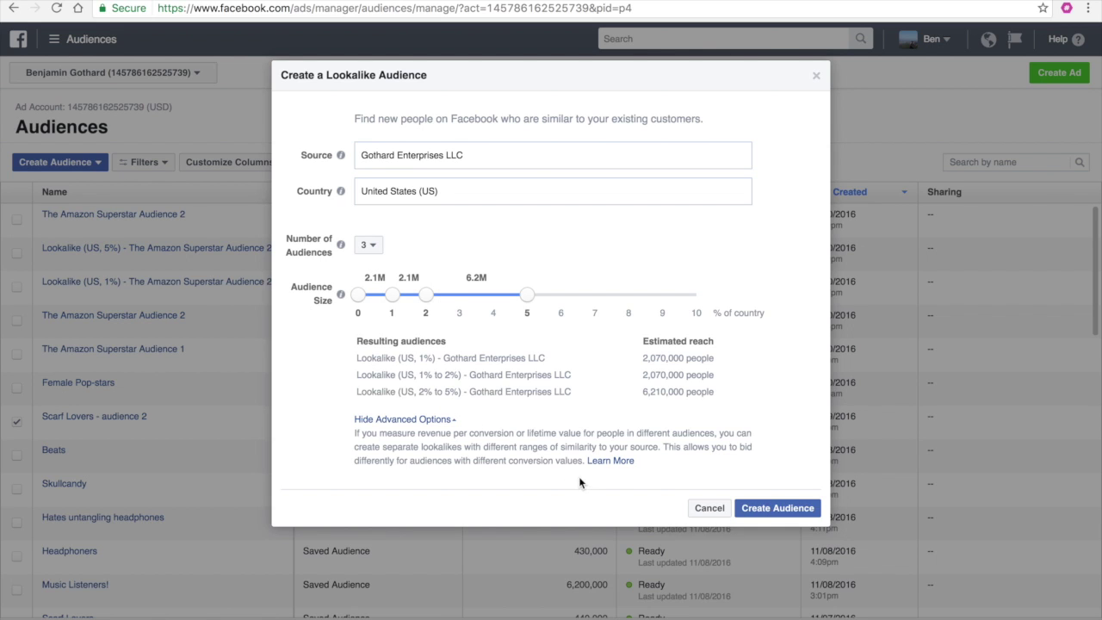
left_click(370, 249)
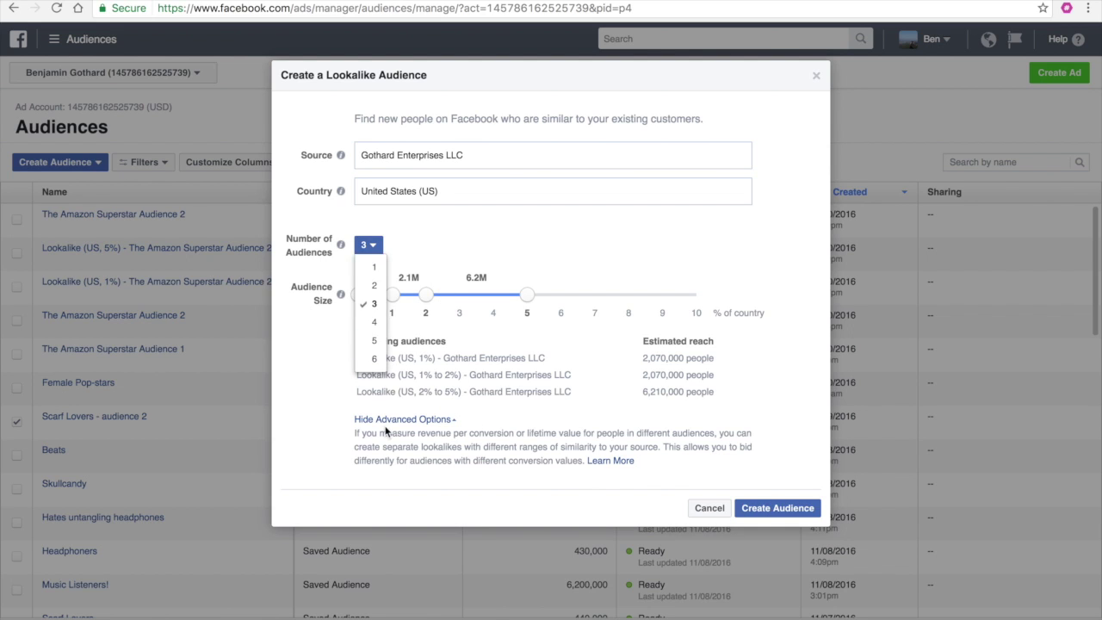
left_click(373, 304)
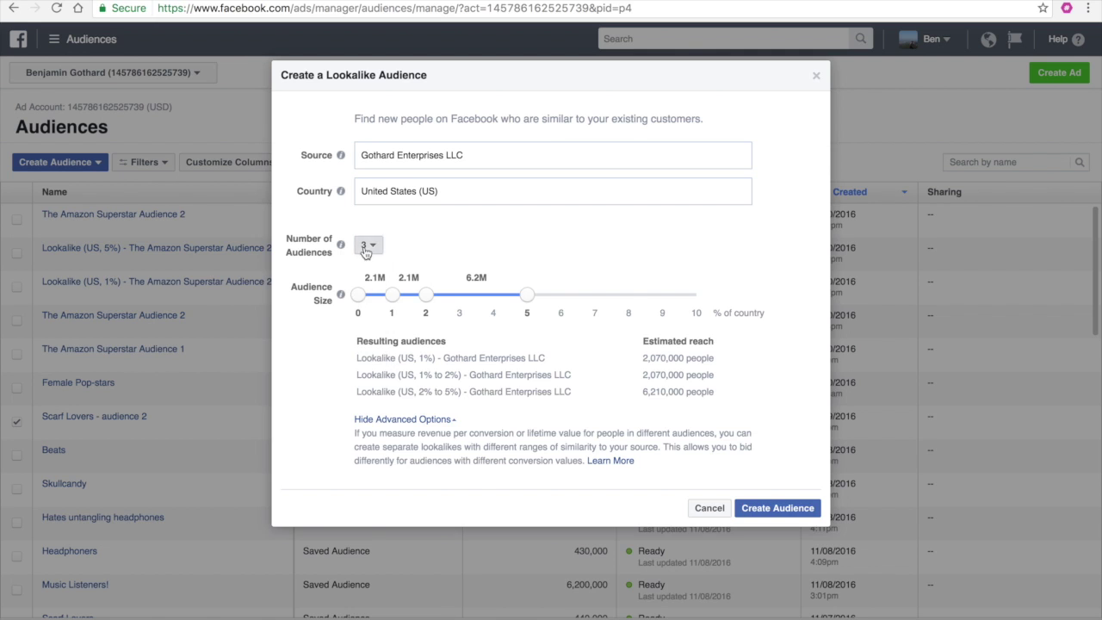
left_click(368, 246)
left_click(370, 359)
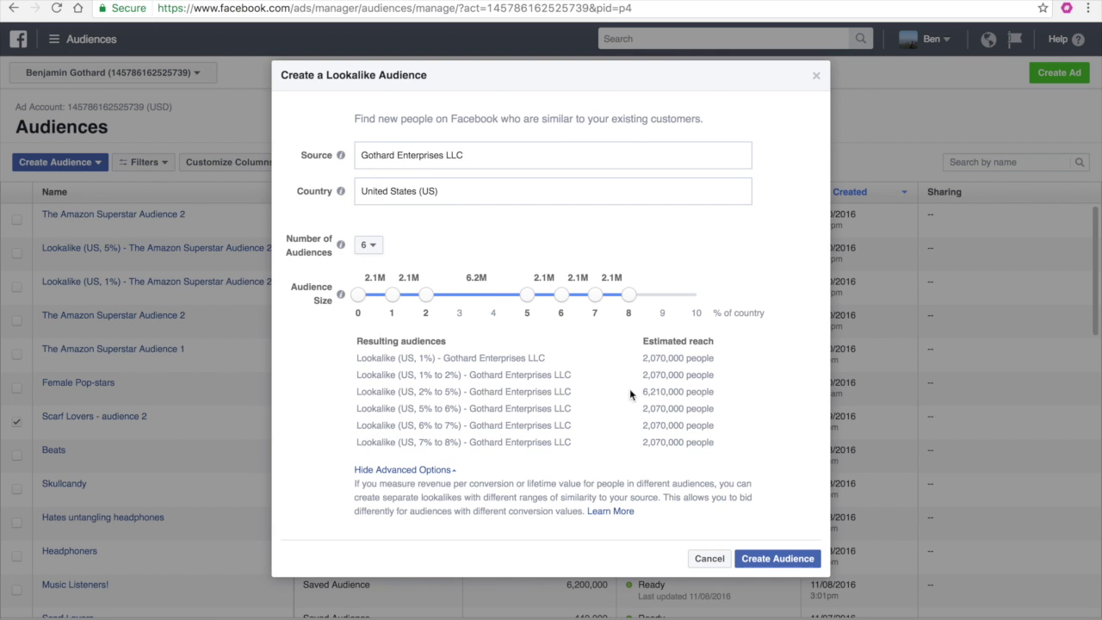
- Set the upper limits of the sixth, fifth and third audience size ranges to 10%, 8% and 4% of the country
left_click_drag(628, 295, 695, 295)
left_click_drag(594, 296, 628, 294)
left_click_drag(529, 296, 497, 296)
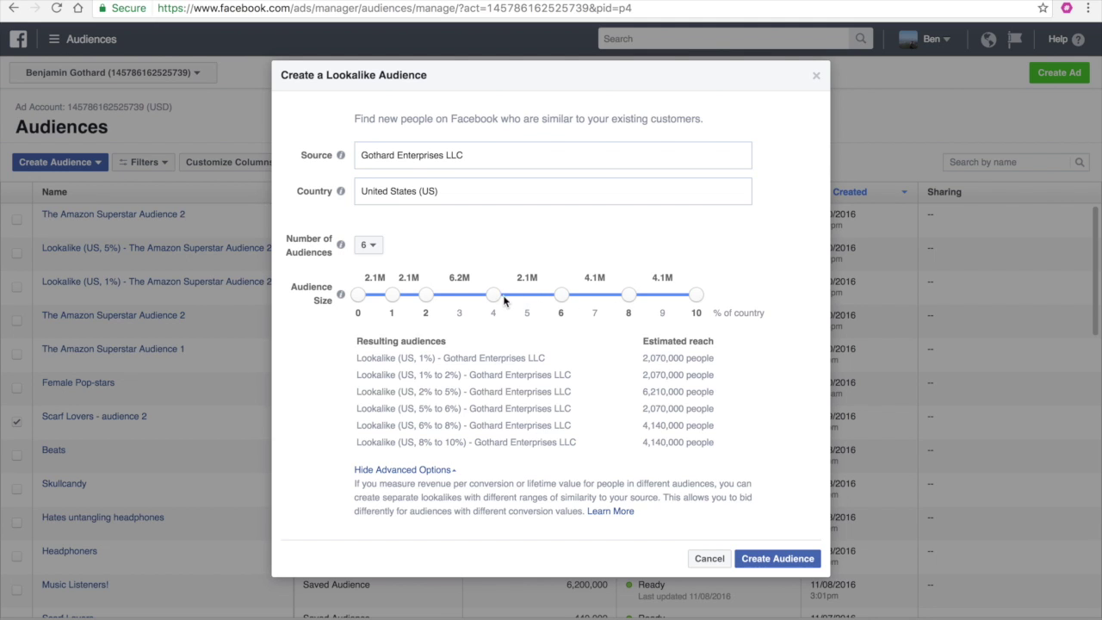